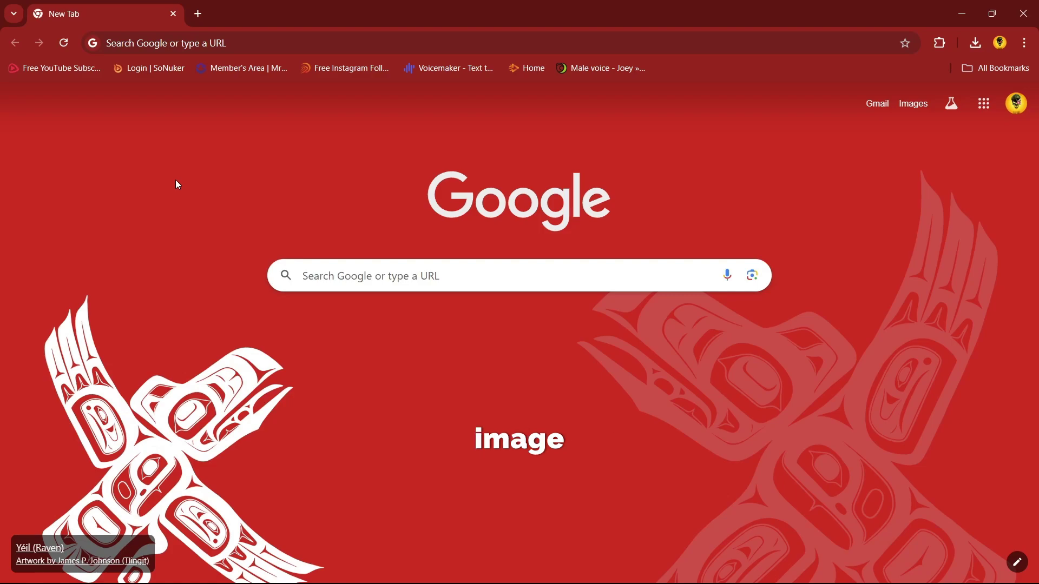
Search Google for 'pixverse ai' using the earlier address-bar suggestion.
{"action": "left_click", "coordinate": [376, 43]}
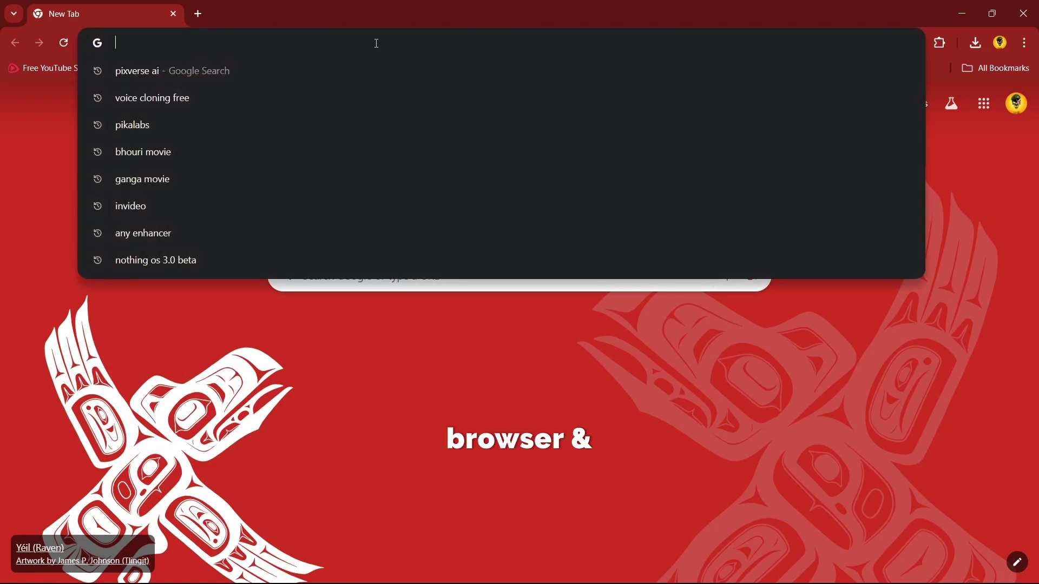
{"action": "key", "text": "Down"}
{"action": "key", "text": "Return"}
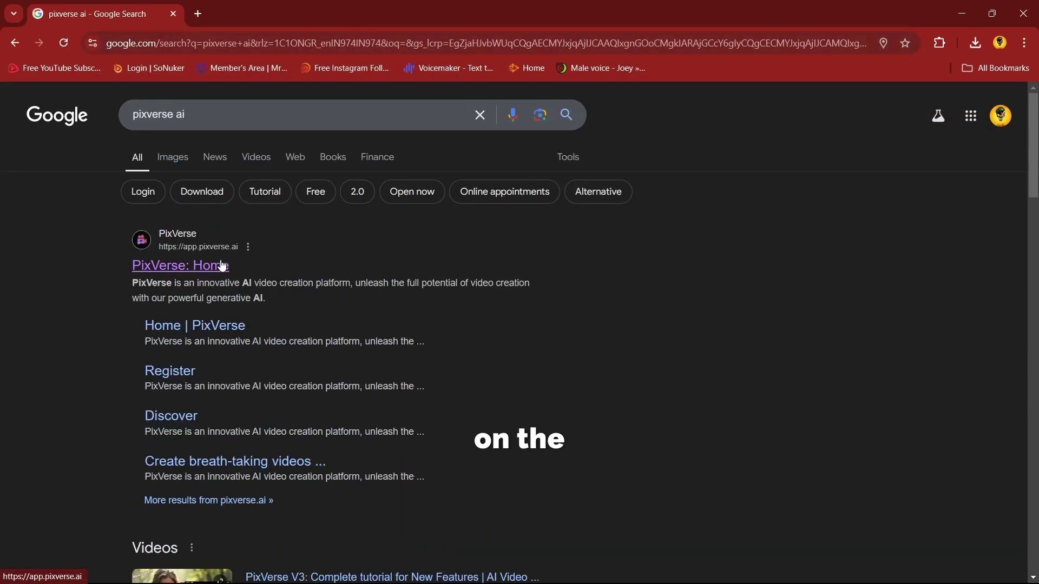
Open PixVerse: Home from the results and log in through Sign in with Google.
{"action": "left_click", "coordinate": [220, 266]}
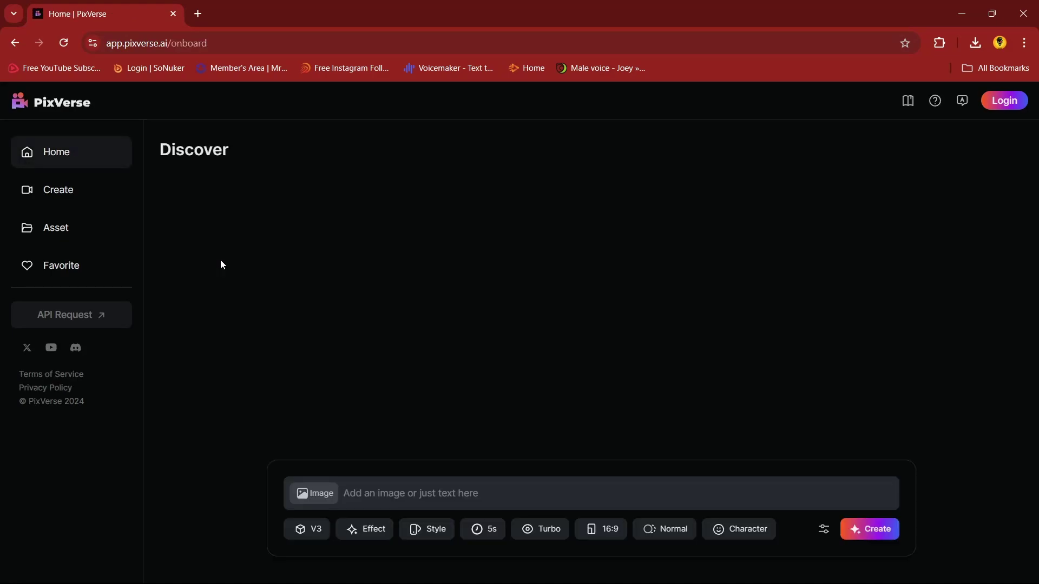
{"action": "scroll", "coordinate": [524, 271], "scroll_direction": "down", "scroll_amount": 2}
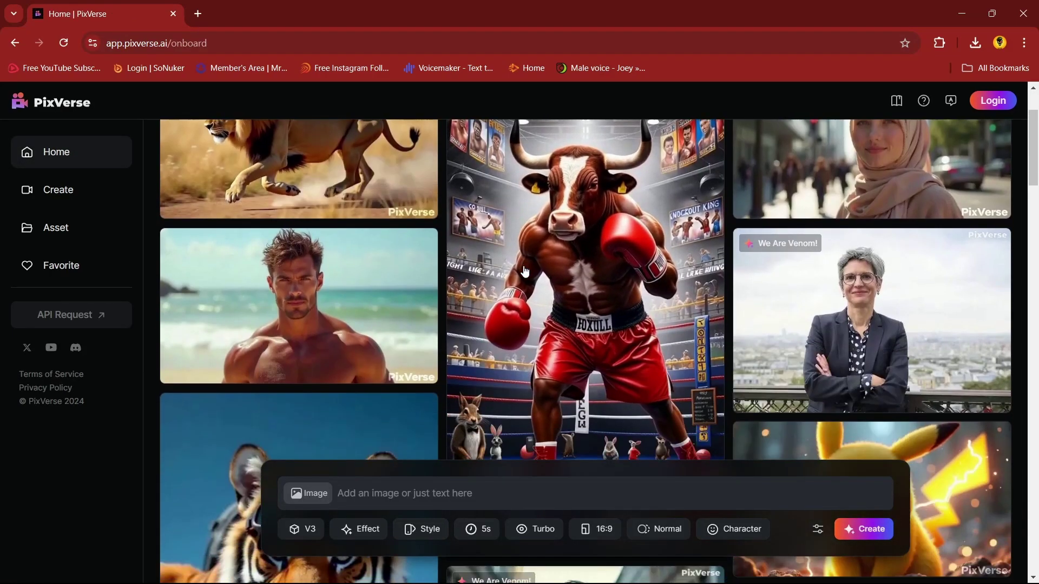
{"action": "scroll", "coordinate": [524, 272], "scroll_direction": "down", "scroll_amount": 2}
{"action": "scroll", "coordinate": [524, 272], "scroll_direction": "up", "scroll_amount": 4}
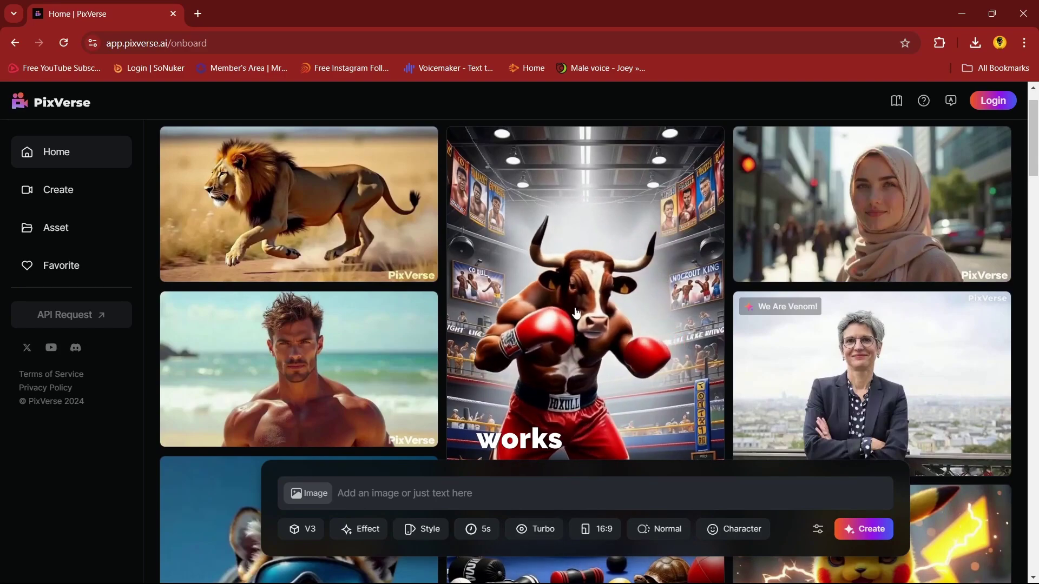
{"action": "scroll", "coordinate": [577, 312], "scroll_direction": "up", "scroll_amount": 2}
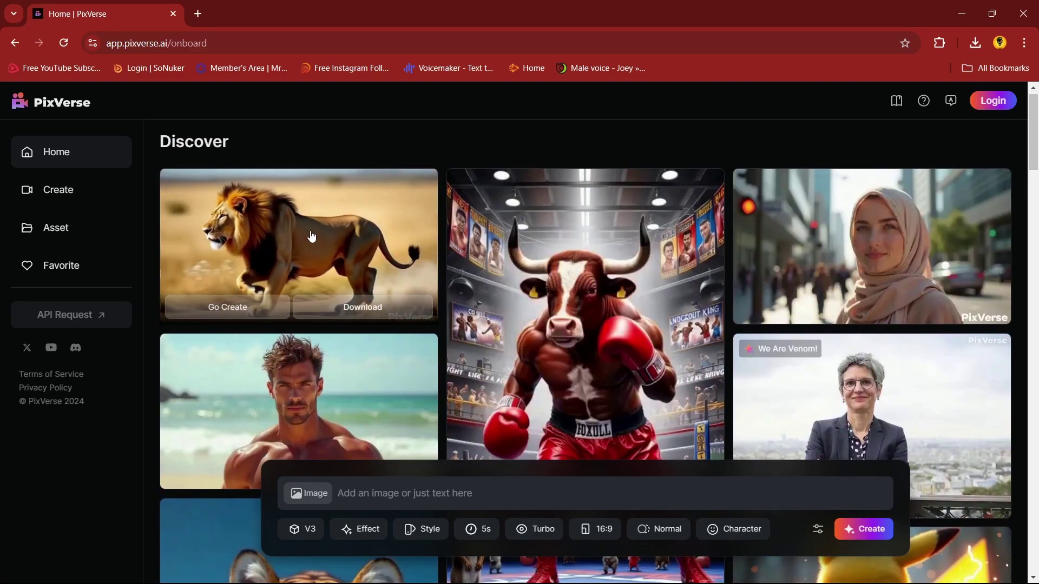
{"action": "scroll", "coordinate": [310, 237], "scroll_direction": "down", "scroll_amount": 3}
{"action": "scroll", "coordinate": [379, 403], "scroll_direction": "down", "scroll_amount": 3}
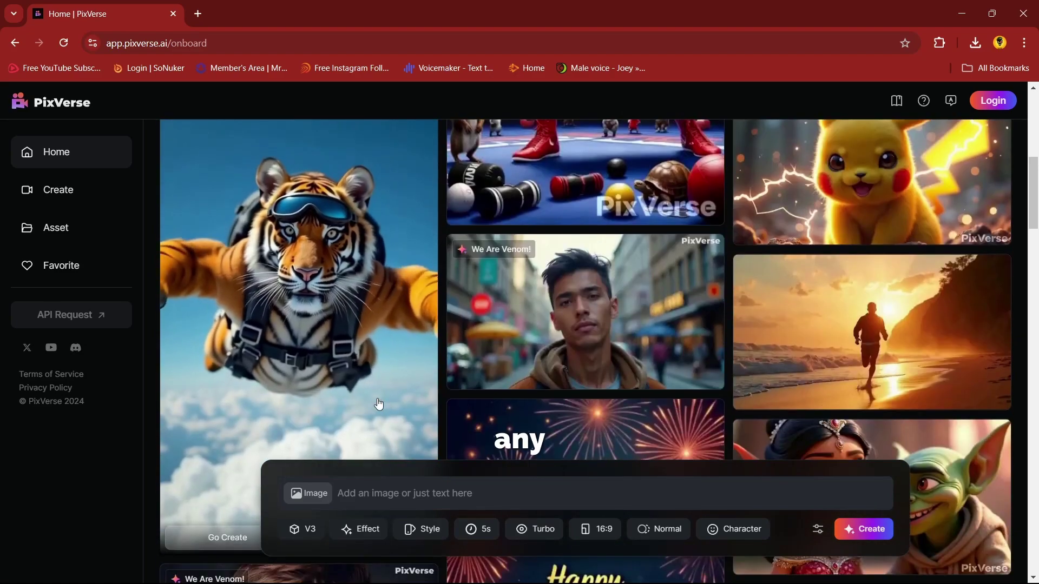
{"action": "scroll", "coordinate": [379, 403], "scroll_direction": "down", "scroll_amount": 3}
{"action": "scroll", "coordinate": [326, 399], "scroll_direction": "up", "scroll_amount": 3}
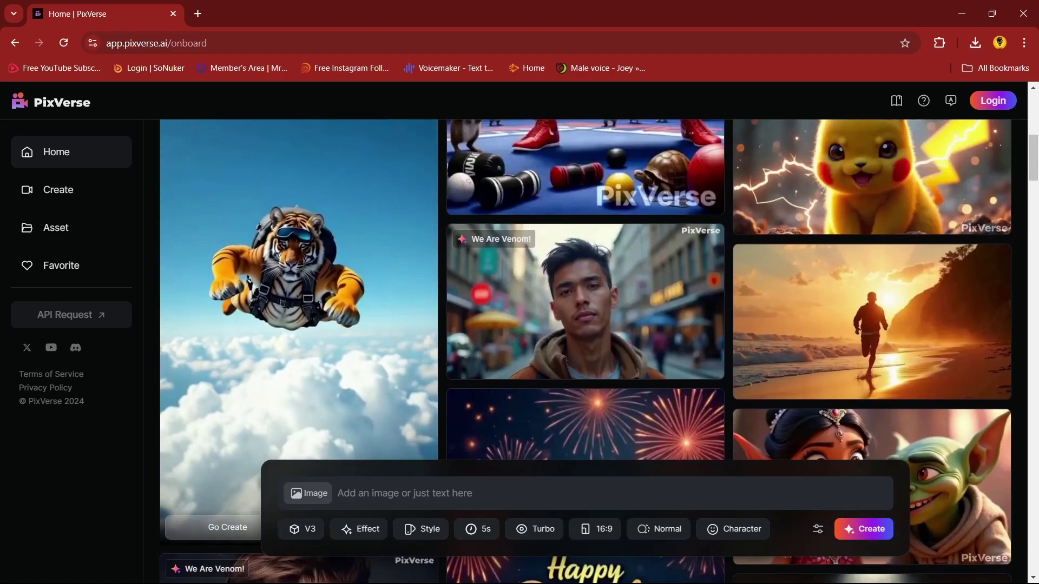
{"action": "scroll", "coordinate": [584, 326], "scroll_direction": "down", "scroll_amount": 3}
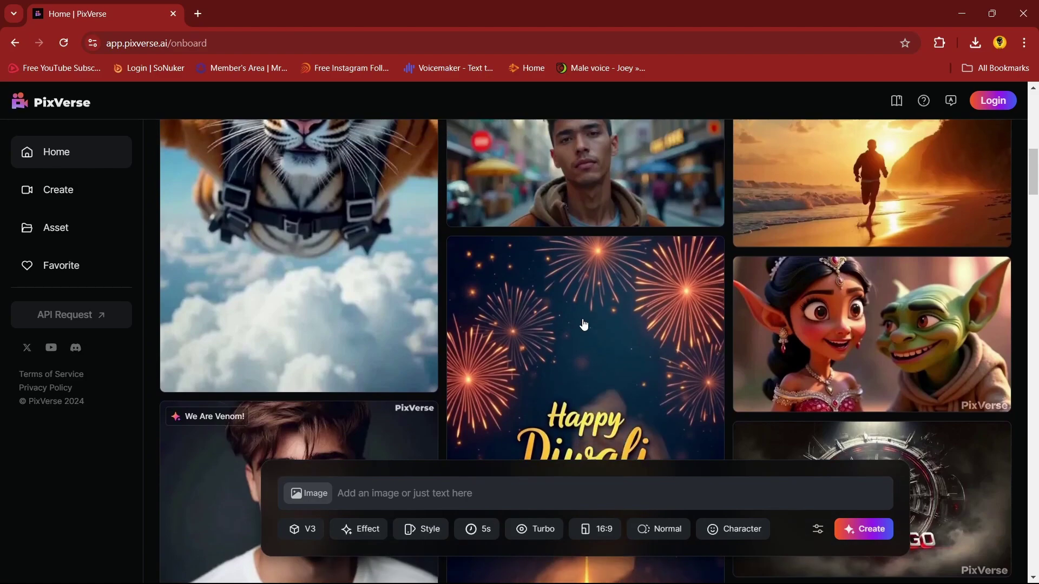
{"action": "scroll", "coordinate": [584, 325], "scroll_direction": "down", "scroll_amount": 2}
{"action": "scroll", "coordinate": [584, 325], "scroll_direction": "down", "scroll_amount": 4}
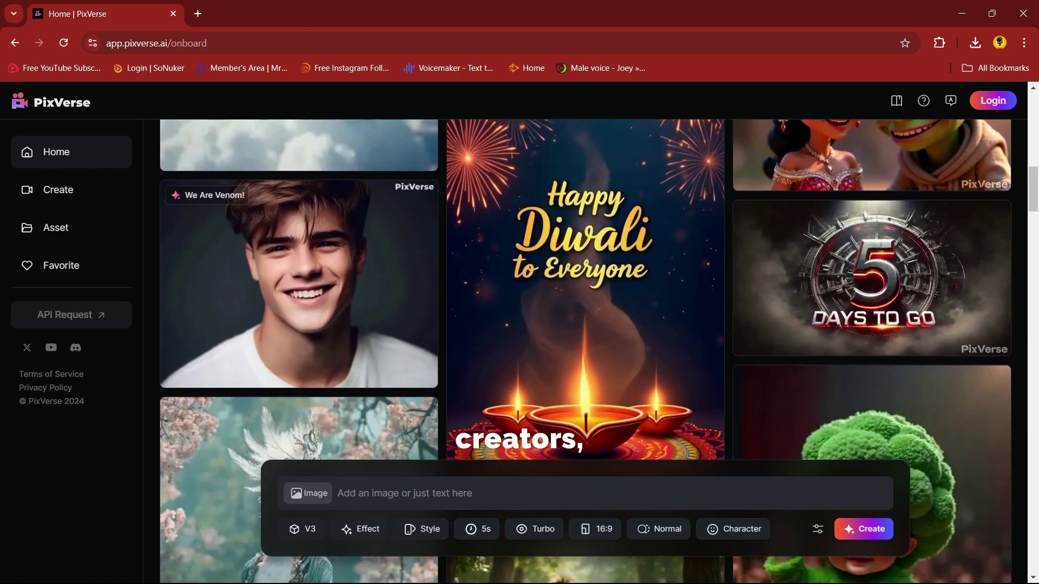
{"action": "scroll", "coordinate": [584, 325], "scroll_direction": "up", "scroll_amount": 3}
{"action": "scroll", "coordinate": [584, 325], "scroll_direction": "up", "scroll_amount": 3}
{"action": "scroll", "coordinate": [583, 326], "scroll_direction": "up", "scroll_amount": 3}
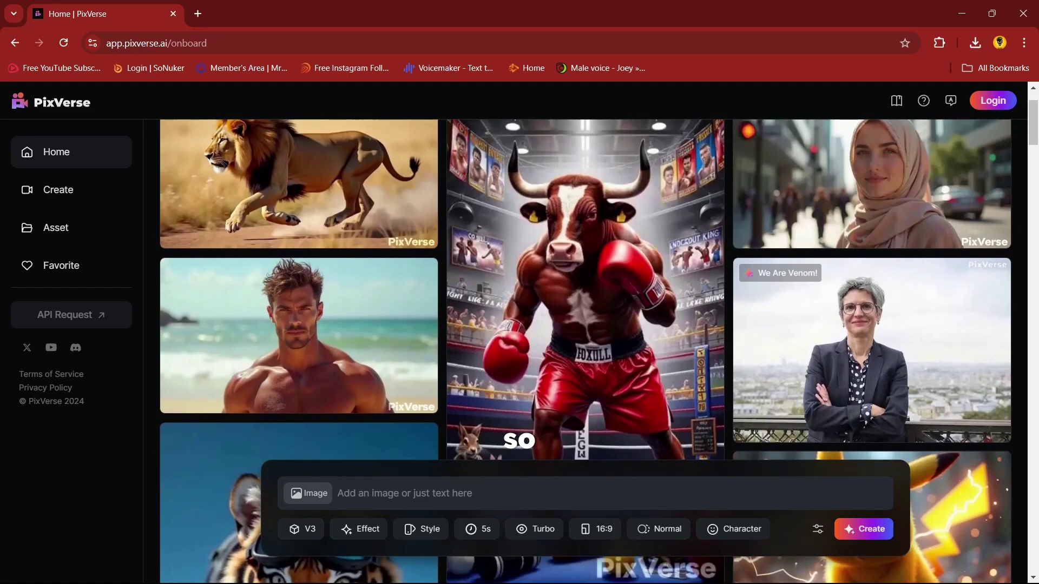
{"action": "left_click", "coordinate": [992, 101]}
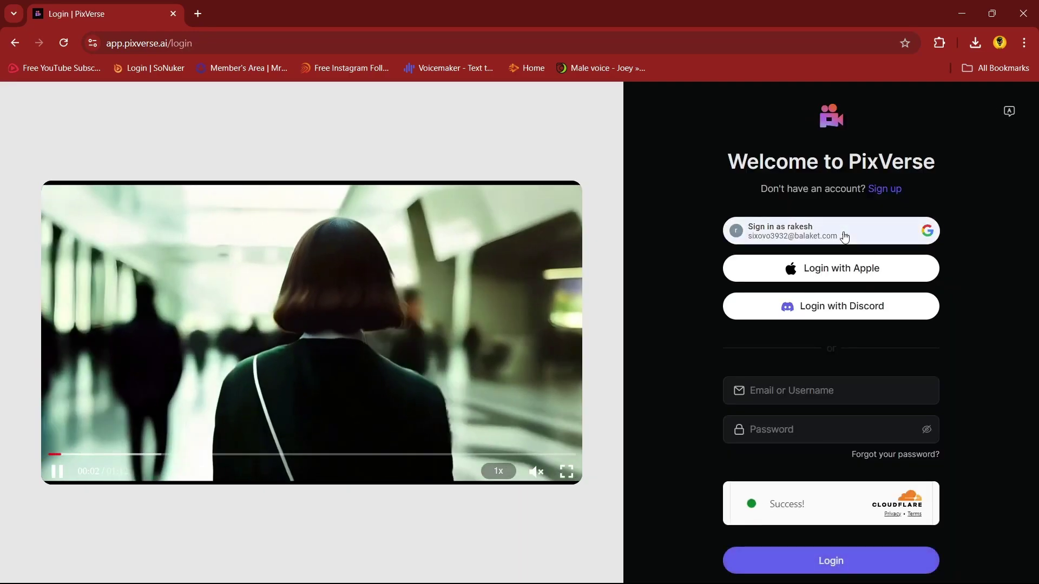
{"action": "left_click", "coordinate": [845, 236]}
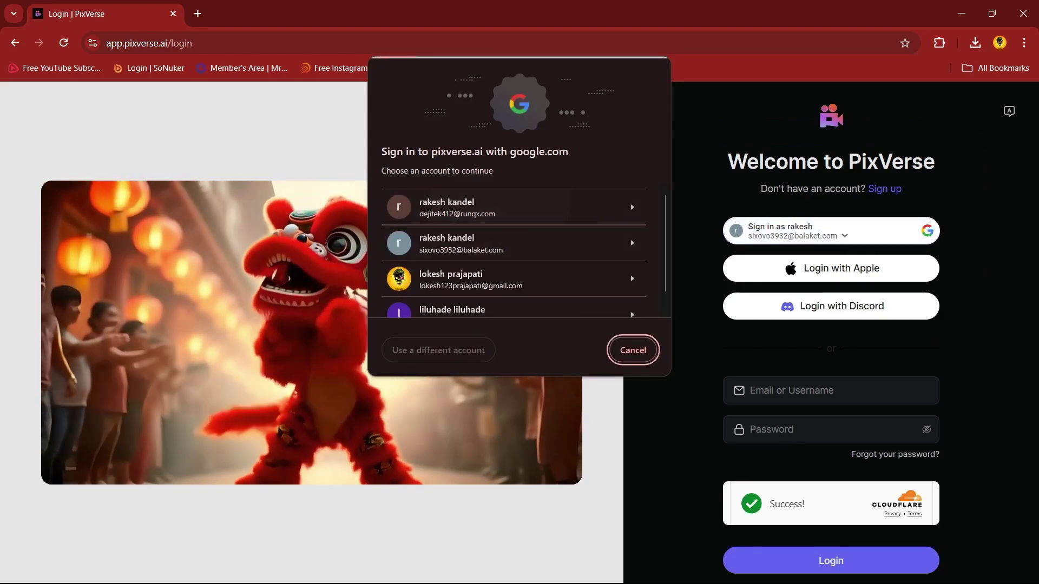
{"action": "left_click", "coordinate": [501, 208]}
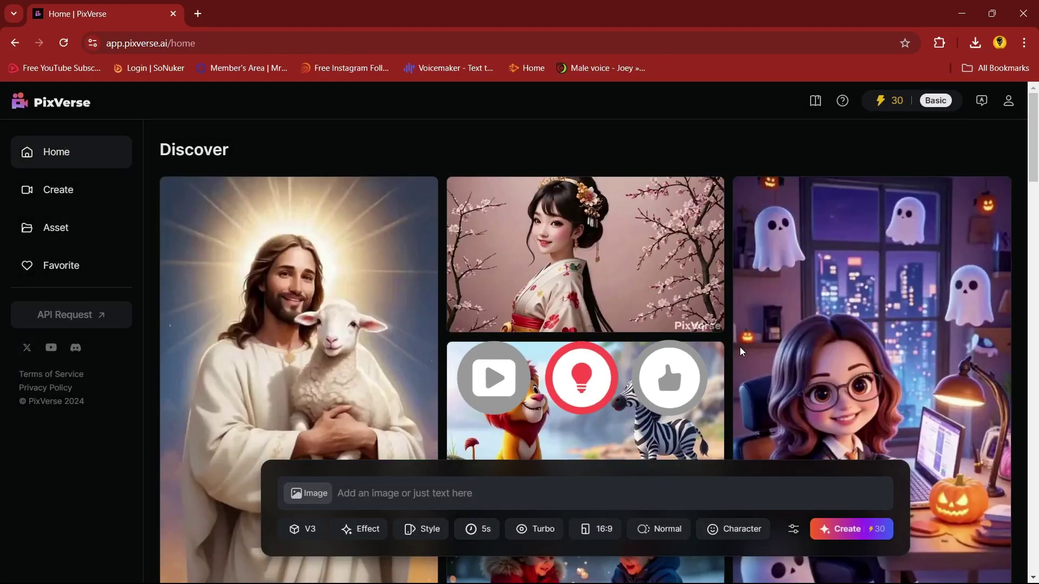
{"action": "scroll", "coordinate": [739, 347], "scroll_direction": "down", "scroll_amount": 3}
{"action": "scroll", "coordinate": [740, 346], "scroll_direction": "up", "scroll_amount": 2}
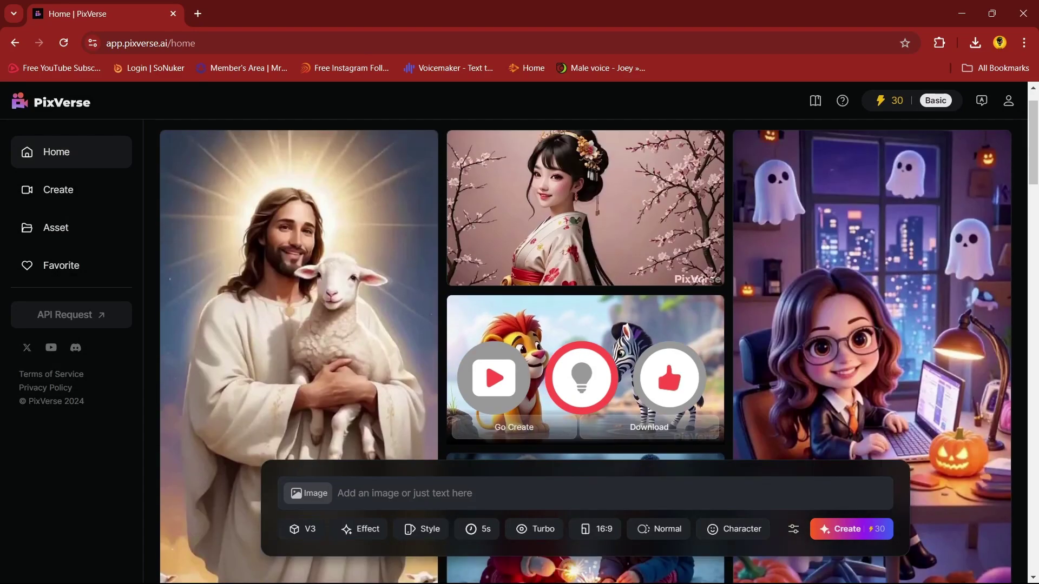
Upload 'monalisa hd' from Documents as the prompt's source image.
{"action": "left_click", "coordinate": [315, 494]}
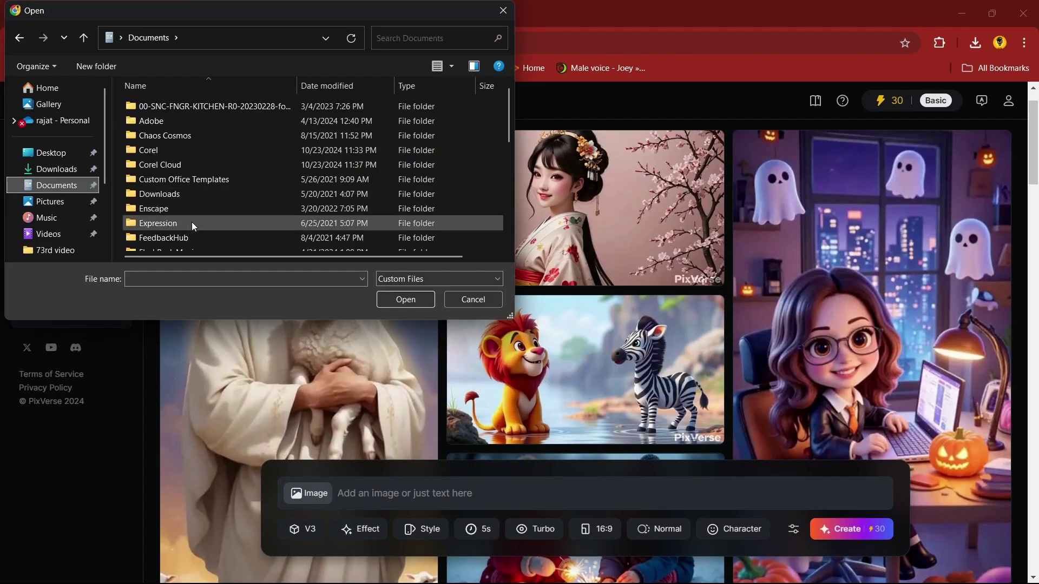
{"action": "scroll", "coordinate": [192, 222], "scroll_direction": "down", "scroll_amount": 5}
{"action": "double_click", "coordinate": [178, 242]}
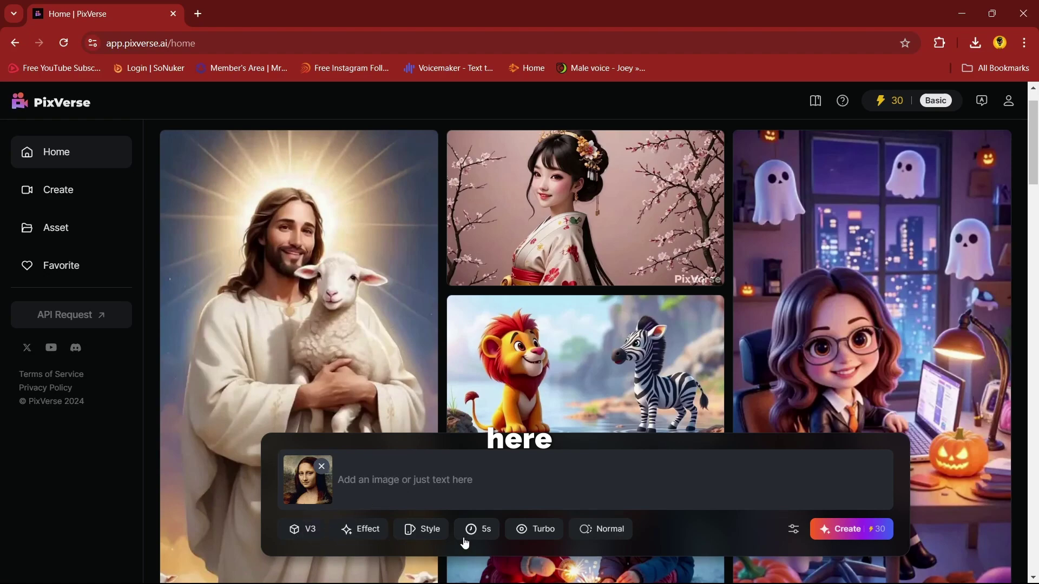
Keep the V3 model and apply the Wicked Shots effect to the Mona Lisa image.
{"action": "left_click", "coordinate": [309, 532]}
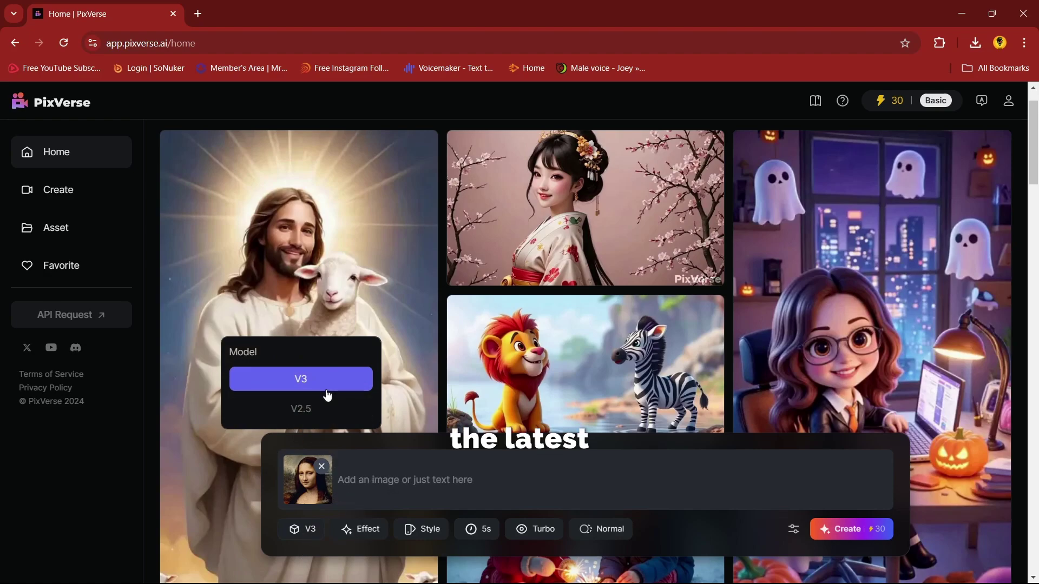
{"action": "left_click", "coordinate": [327, 390]}
{"action": "left_click", "coordinate": [367, 529]}
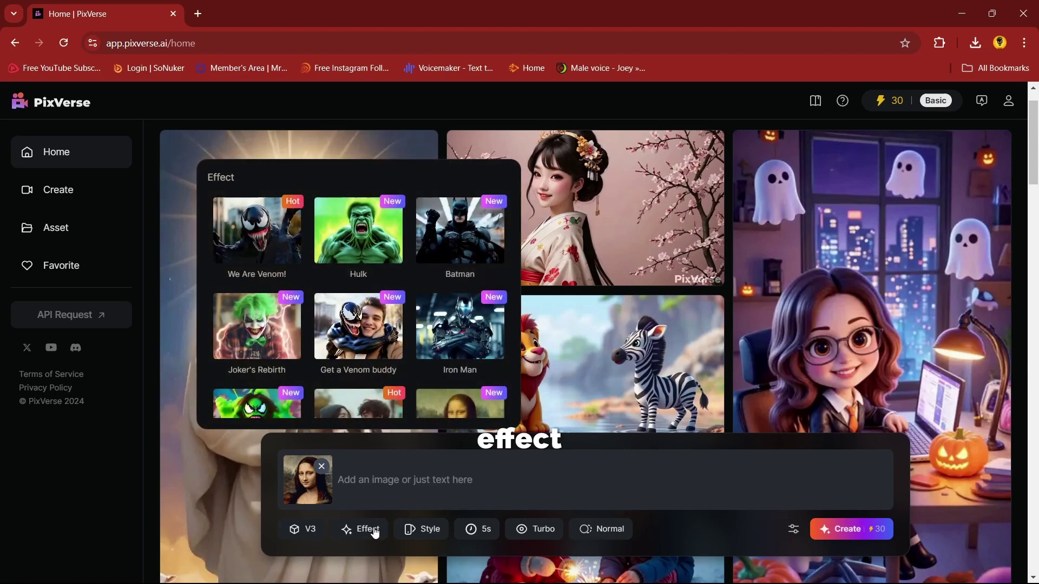
{"action": "scroll", "coordinate": [268, 268], "scroll_direction": "down", "scroll_amount": 3}
{"action": "scroll", "coordinate": [292, 289], "scroll_direction": "down", "scroll_amount": 2}
{"action": "scroll", "coordinate": [292, 288], "scroll_direction": "down", "scroll_amount": 1}
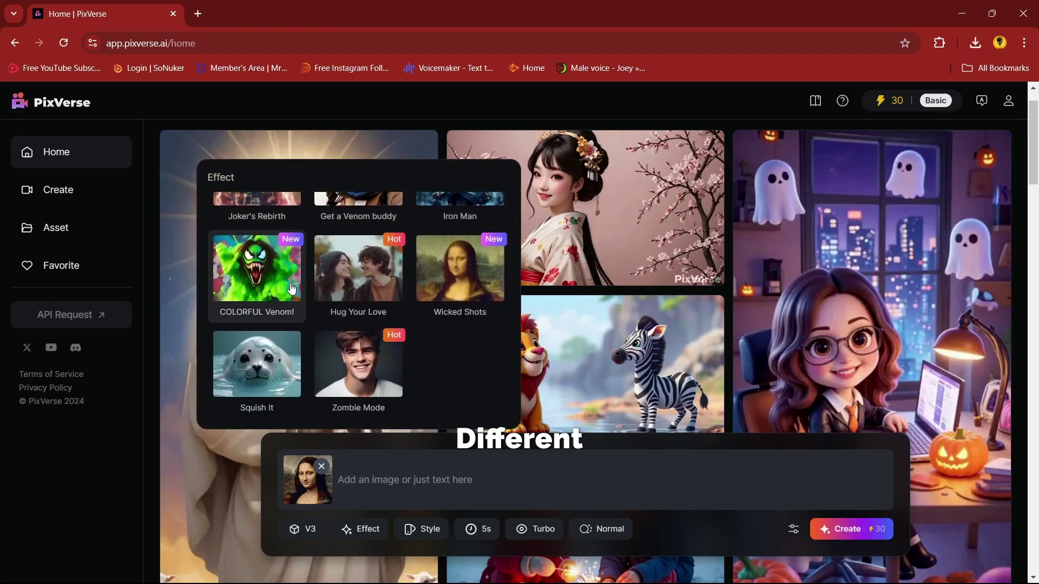
{"action": "scroll", "coordinate": [470, 349], "scroll_direction": "up", "scroll_amount": 3}
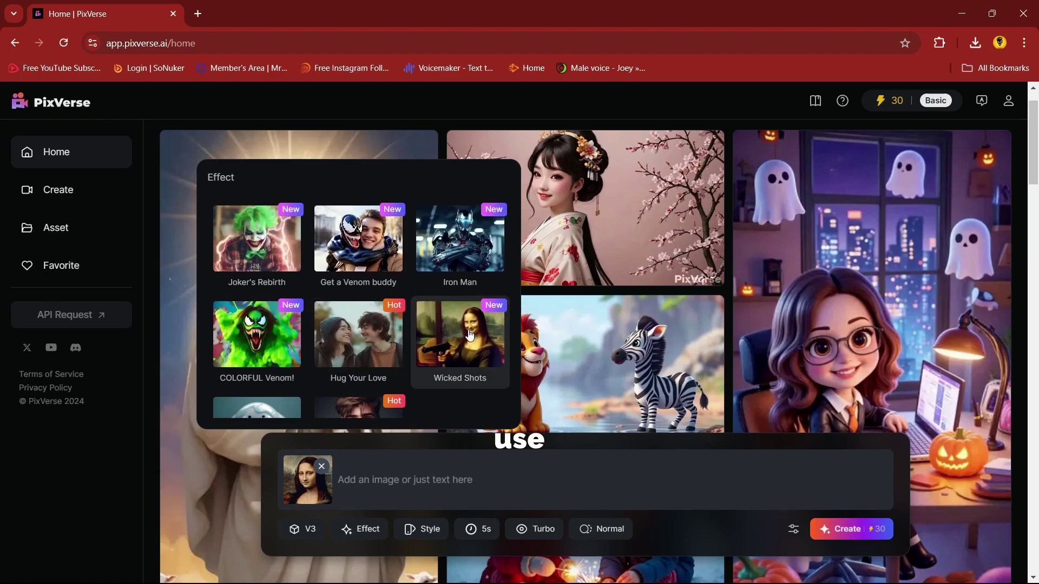
{"action": "left_click", "coordinate": [469, 335]}
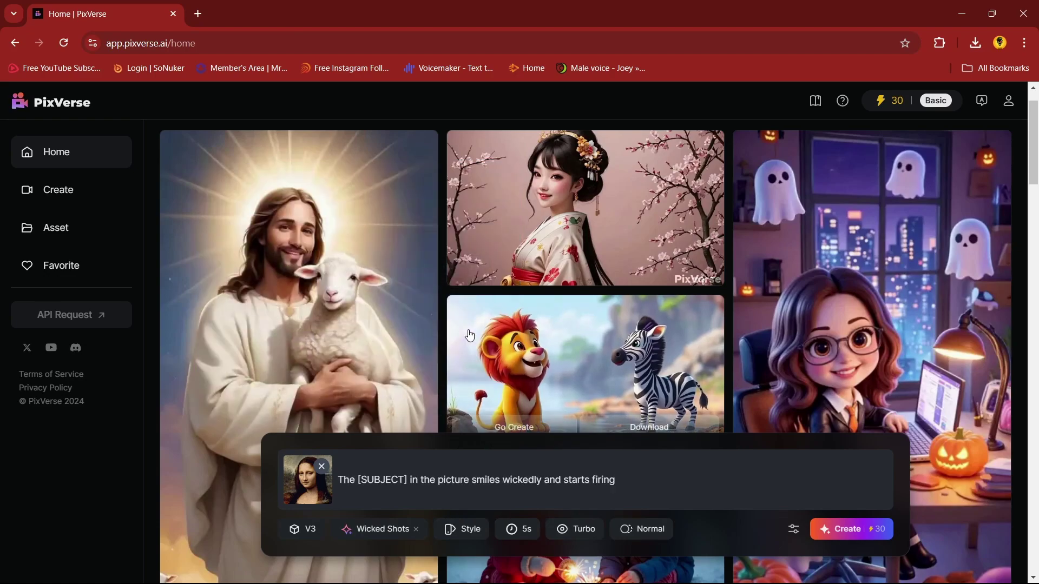
{"action": "left_click", "coordinate": [465, 529]}
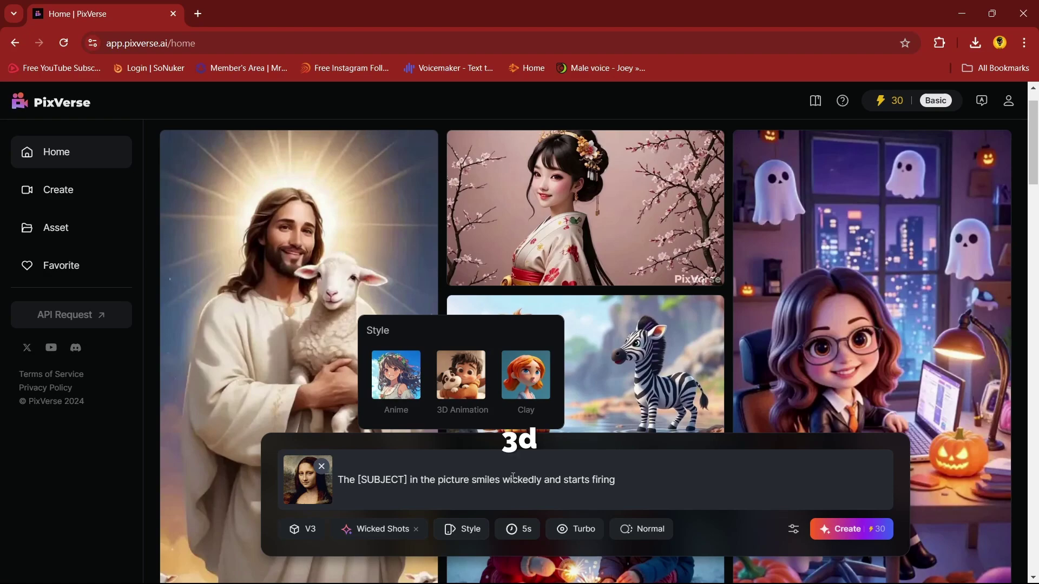
{"action": "left_click", "coordinate": [519, 530]}
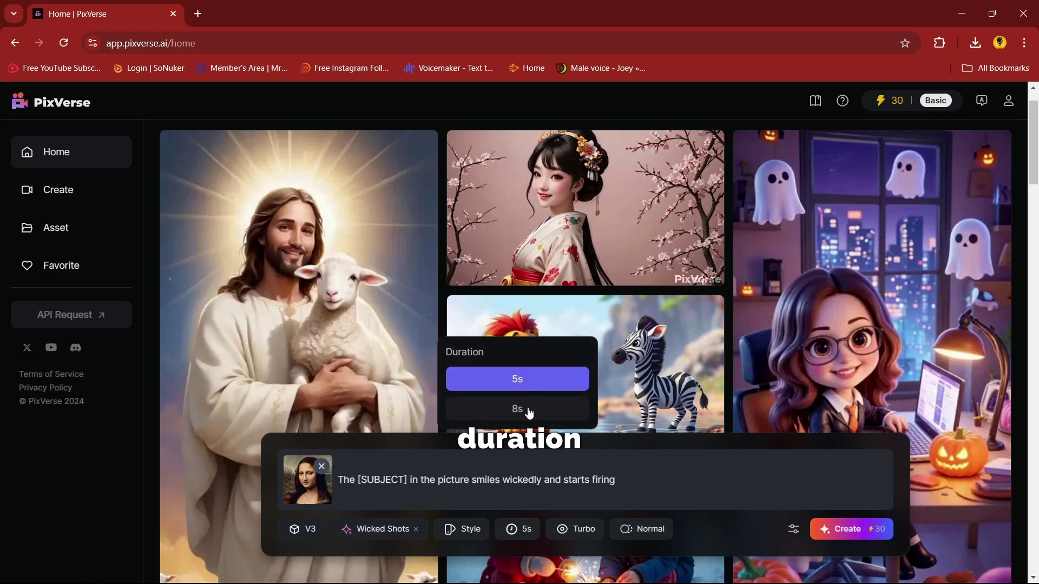
{"action": "left_click", "coordinate": [543, 391]}
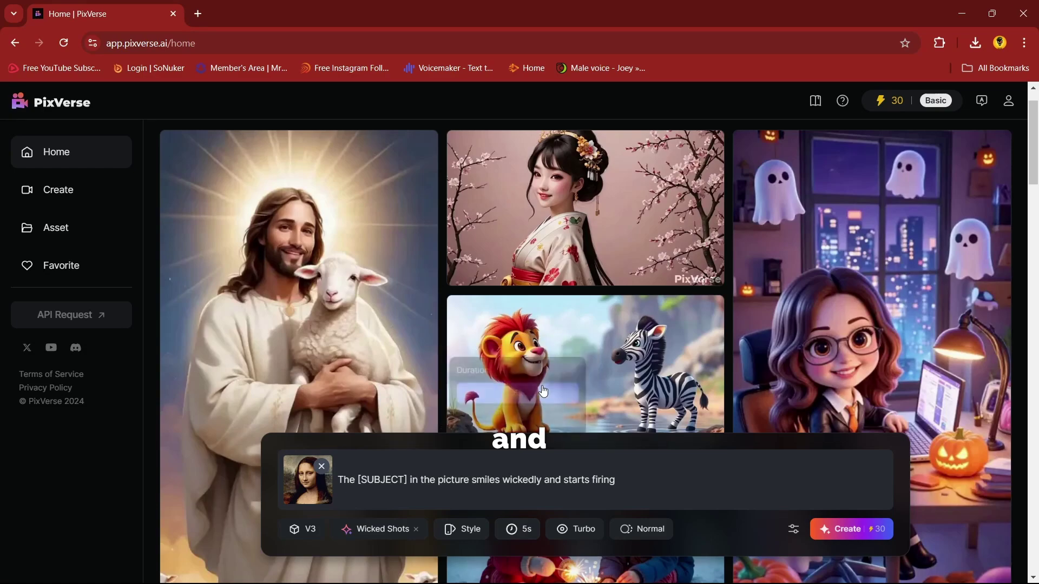
{"action": "left_click", "coordinate": [573, 532]}
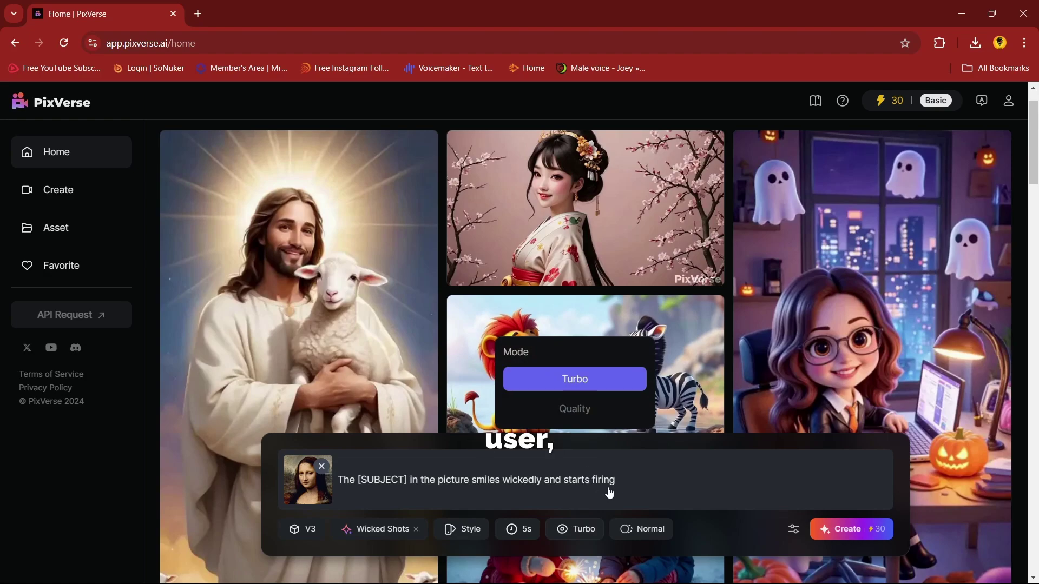
{"action": "left_click", "coordinate": [600, 379]}
{"action": "left_click", "coordinate": [652, 537]}
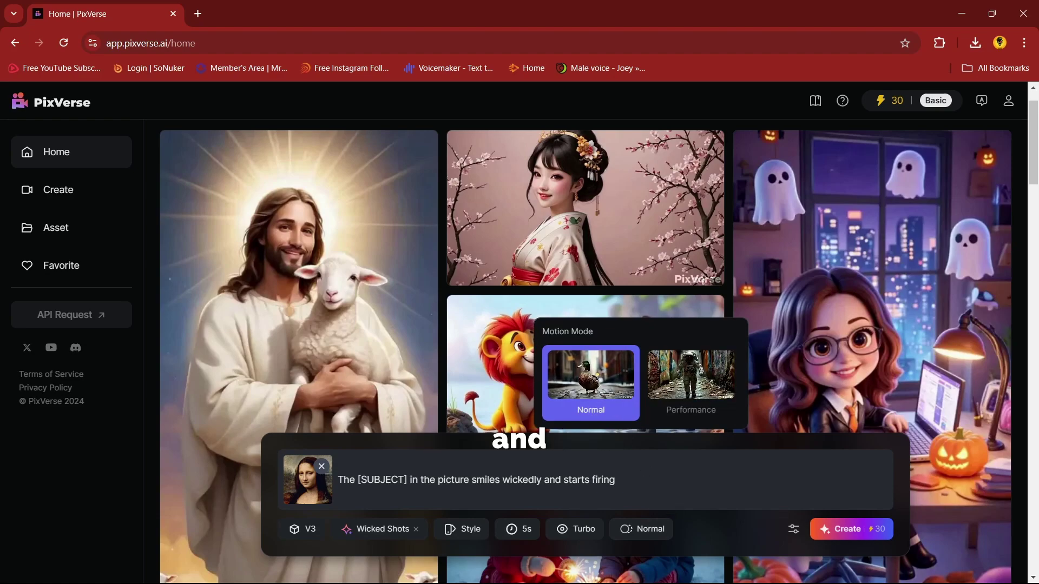
{"action": "left_click", "coordinate": [592, 377]}
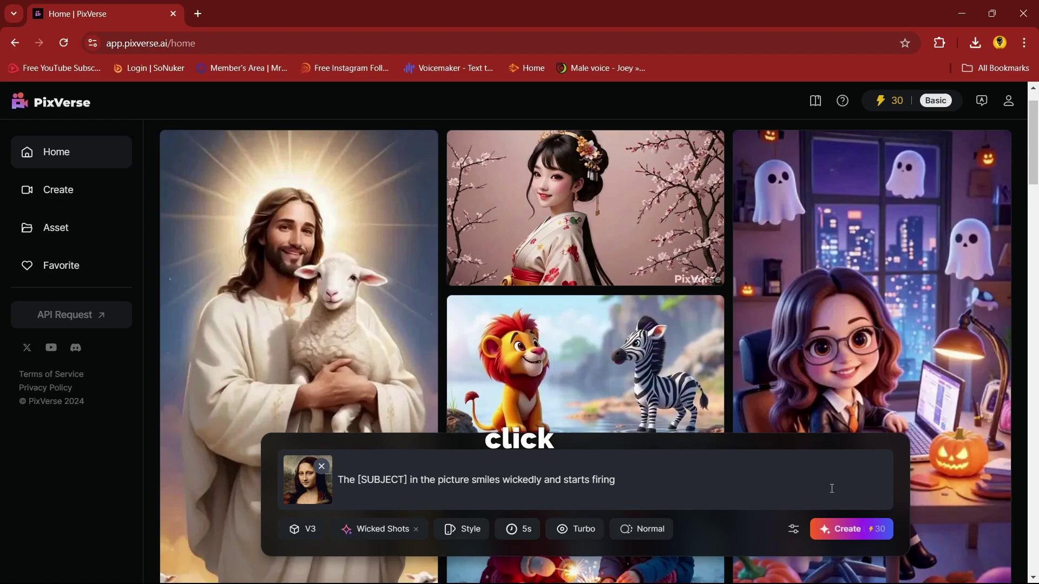
Start generating the Wicked Shots Mona Lisa video and let it render.
{"action": "left_click", "coordinate": [844, 530]}
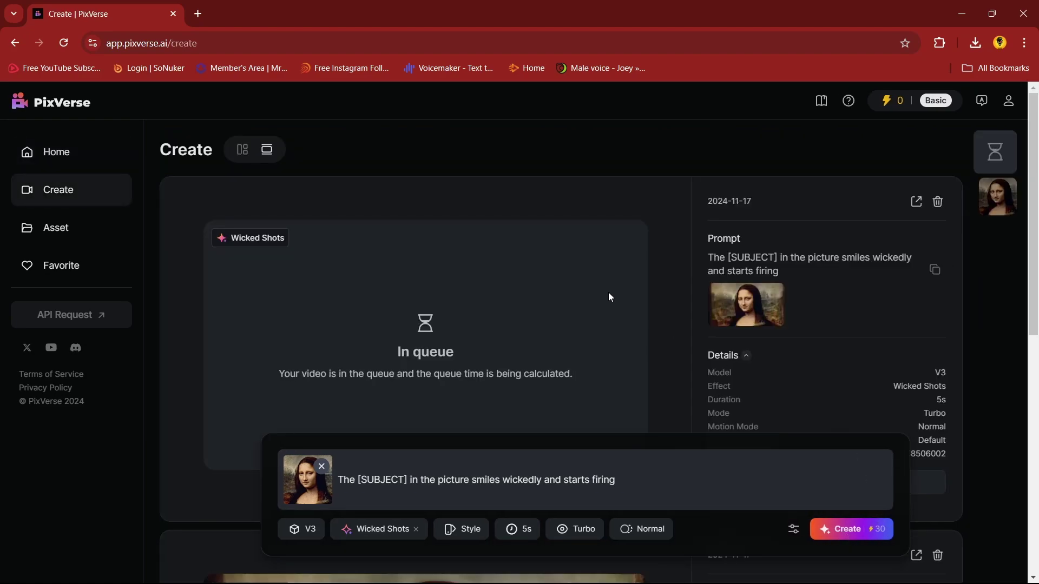
{"action": "scroll", "coordinate": [609, 293], "scroll_direction": "up", "scroll_amount": 1}
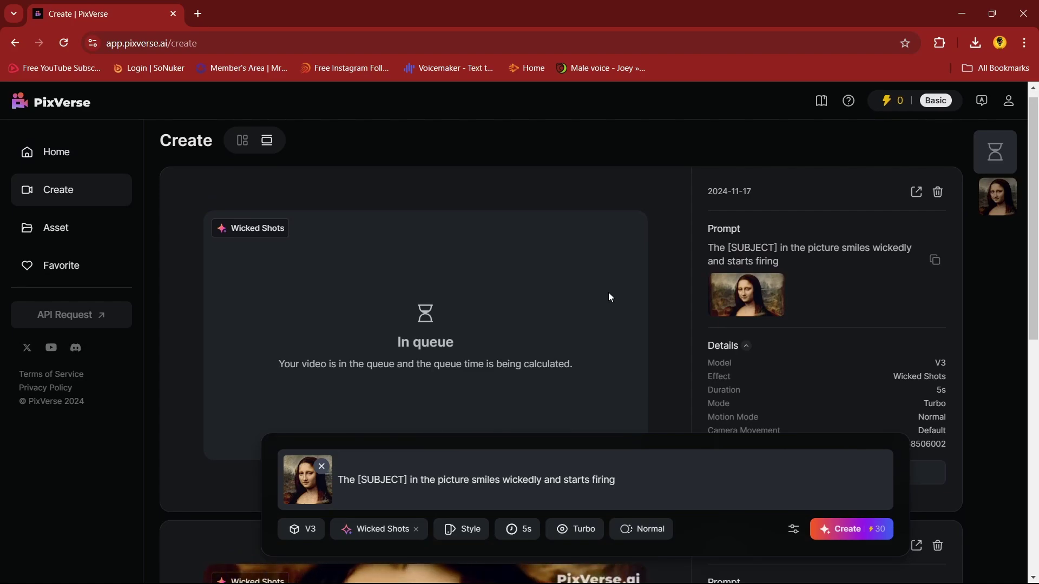
{"action": "scroll", "coordinate": [608, 292], "scroll_direction": "down", "scroll_amount": 1}
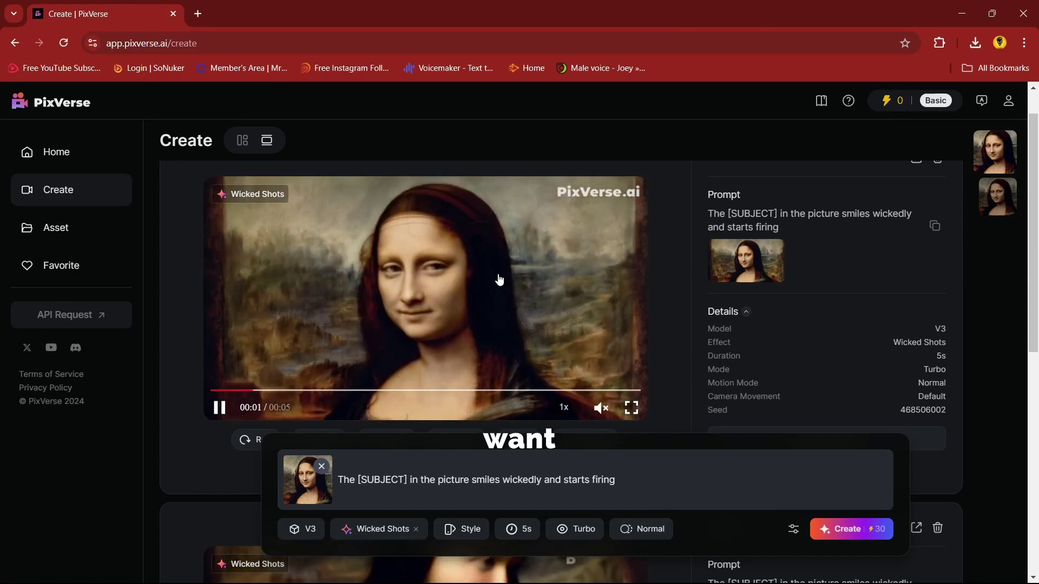
Save the video from its context menu as MONALISA.mp4 in Downloads.
{"action": "right_click", "coordinate": [463, 239]}
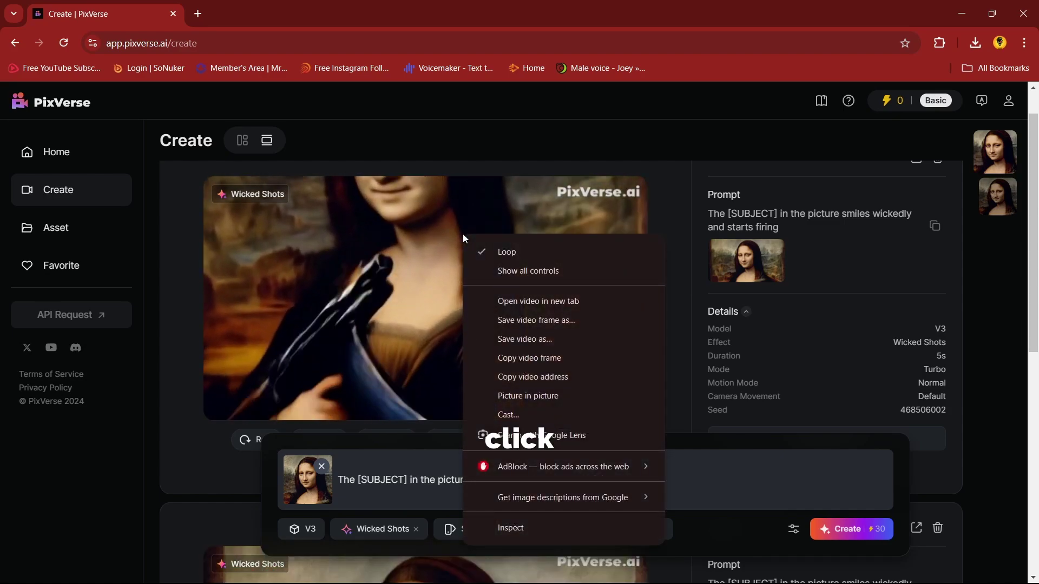
{"action": "left_click", "coordinate": [561, 341]}
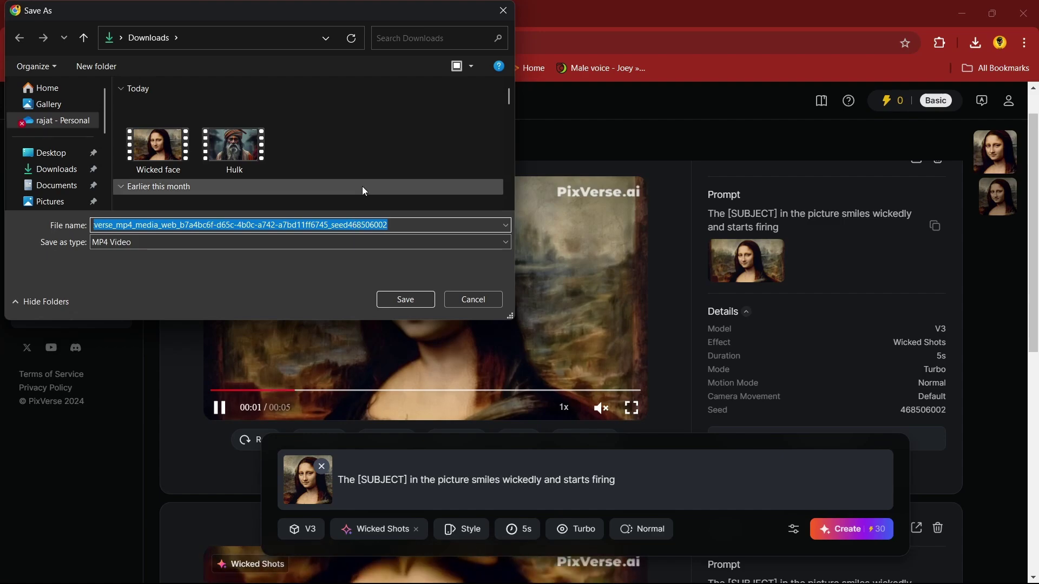
{"action": "type", "text": "MONALISA"}
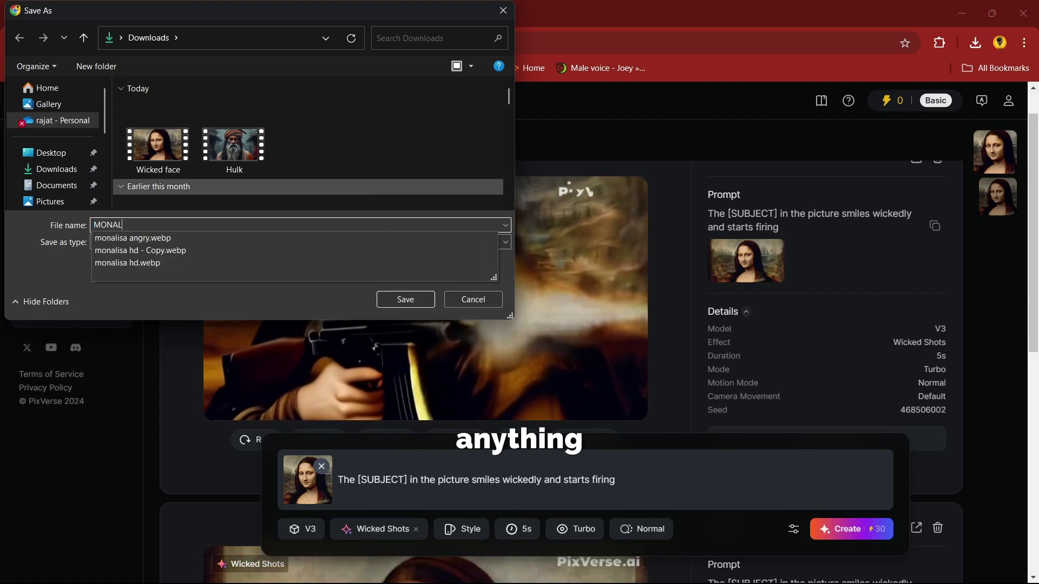
{"action": "key", "text": "Return"}
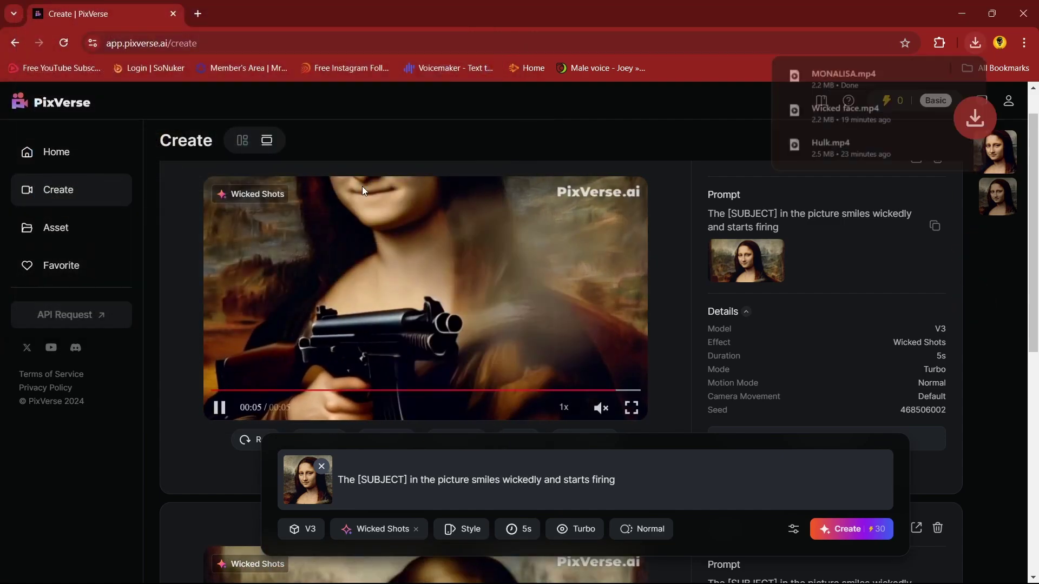
{"action": "left_click", "coordinate": [852, 81]}
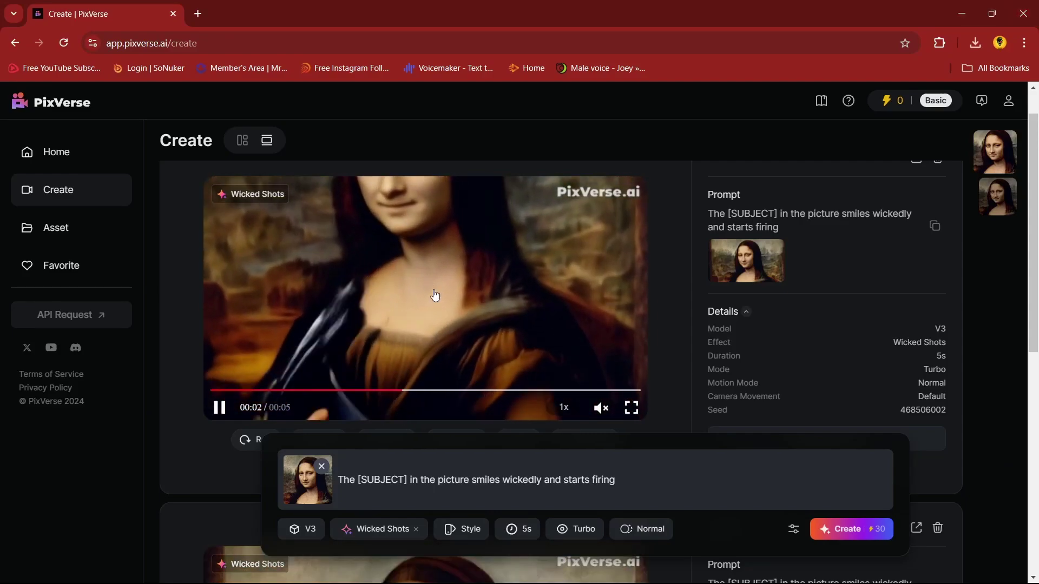
{"action": "scroll", "coordinate": [445, 313], "scroll_direction": "up", "scroll_amount": 1}
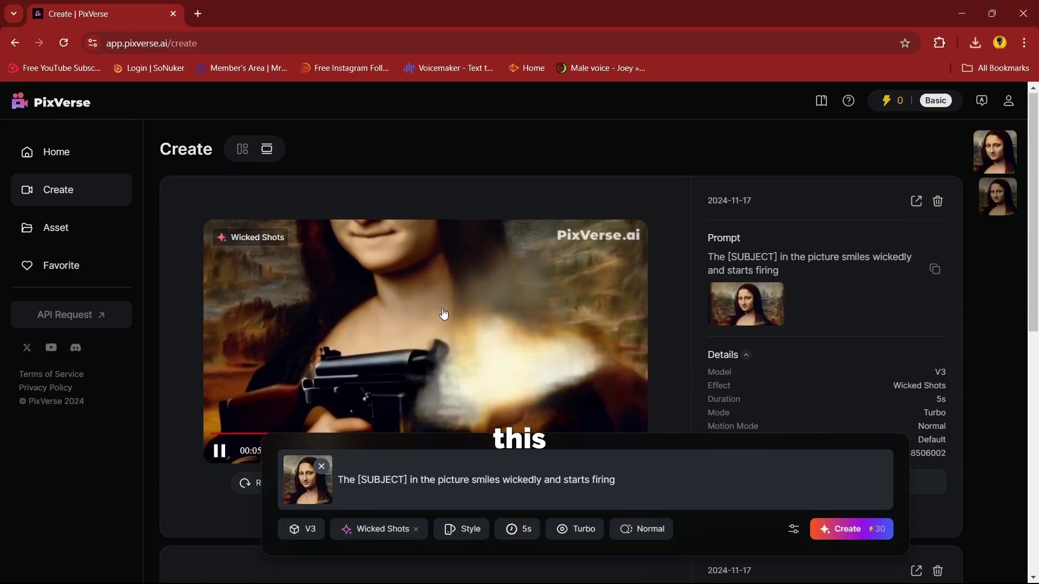
{"action": "scroll", "coordinate": [444, 313], "scroll_direction": "down", "scroll_amount": 1}
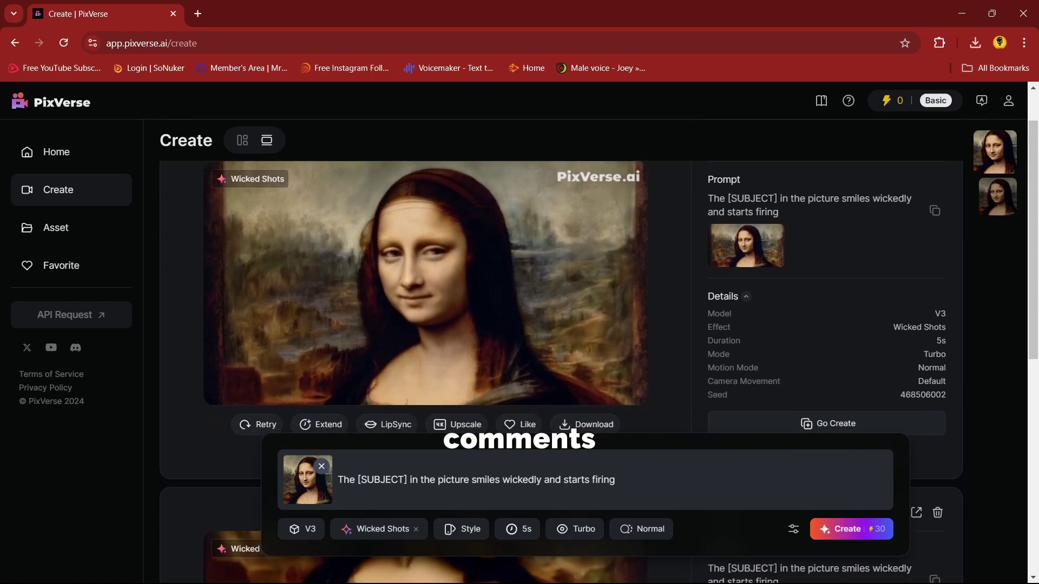